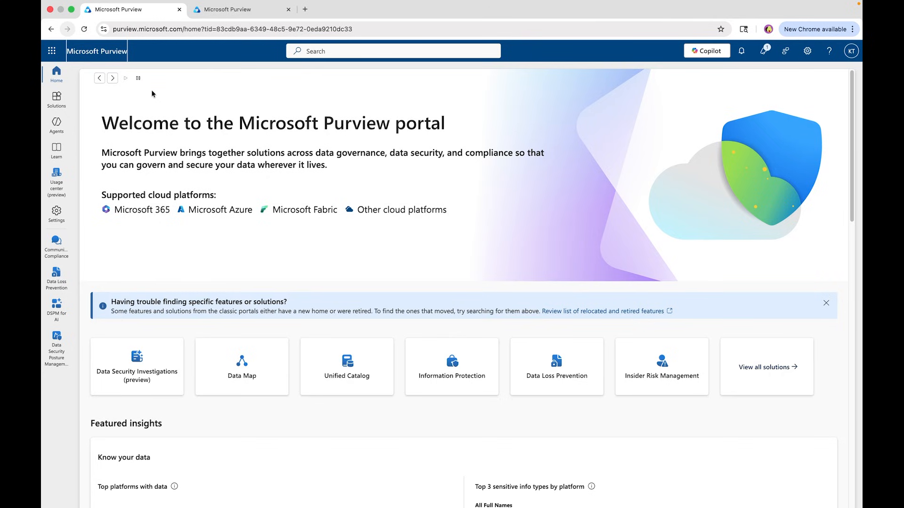
# Start a new retention policy in the Data Lifecycle Management solution
pyautogui.click(56, 101)
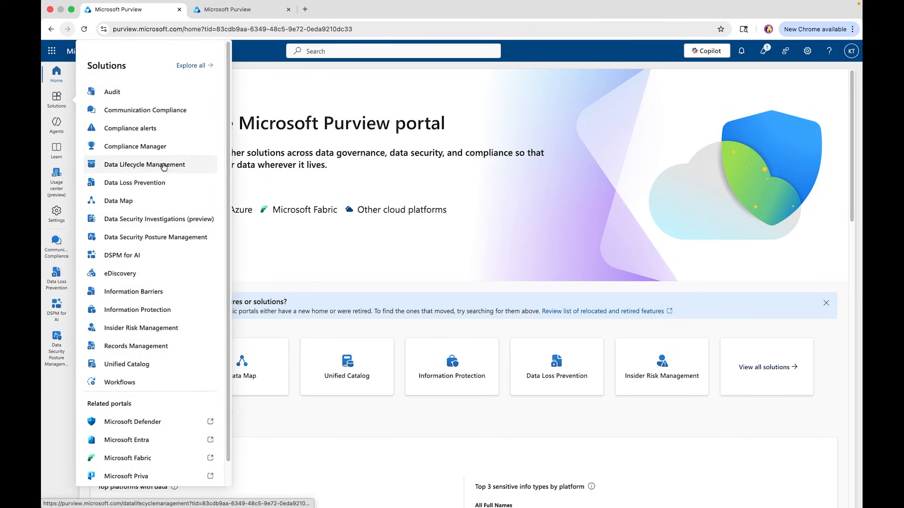
pyautogui.click(162, 167)
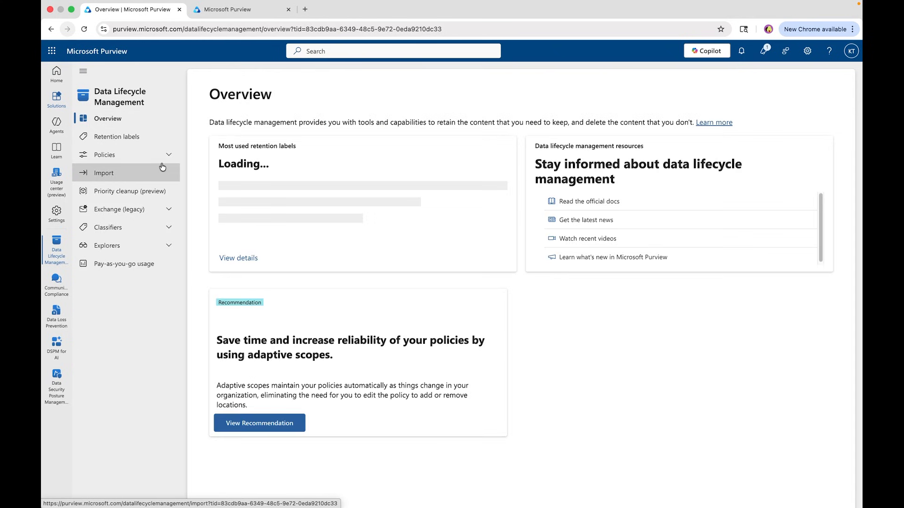
pyautogui.click(154, 159)
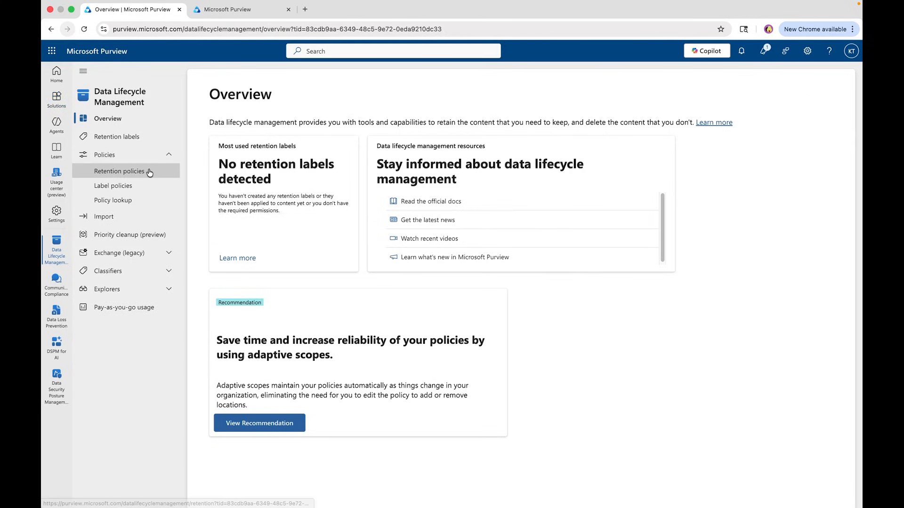
pyautogui.click(149, 172)
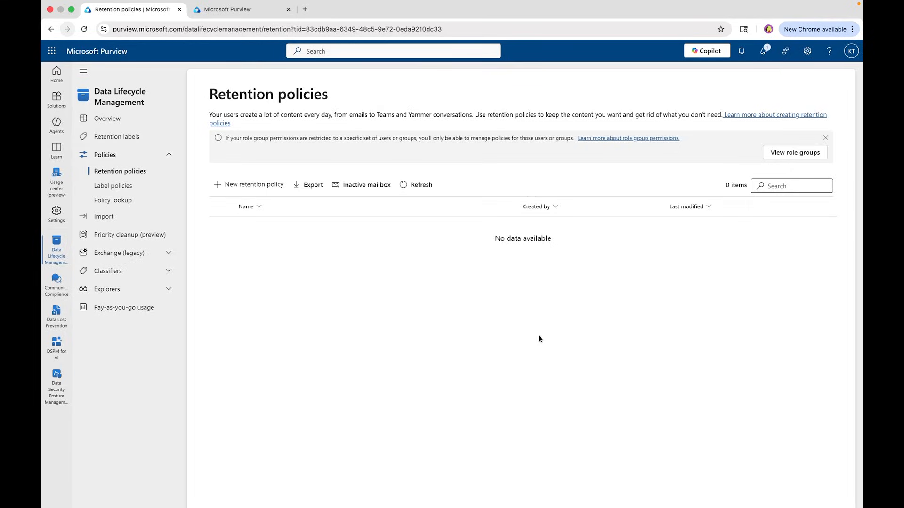
pyautogui.click(261, 185)
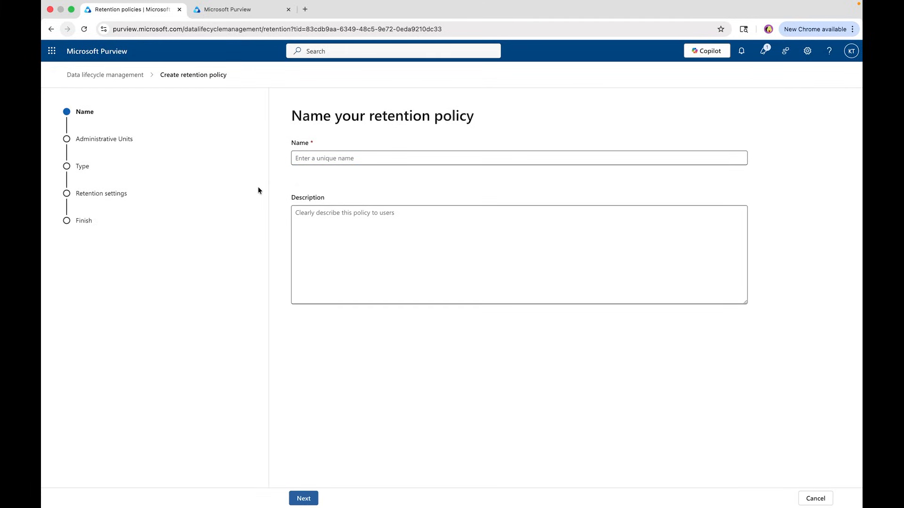
# Name the retention policy "Exchange, Sharepoint OneDrive Doctors"
pyautogui.click(341, 158)
pyautogui.write('Exchange')
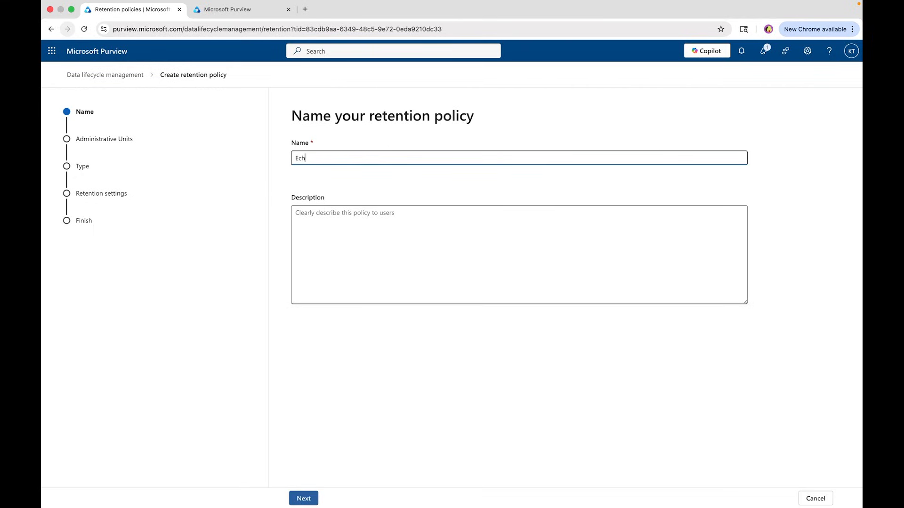
pyautogui.write(', Sharepoint OneDrove ')
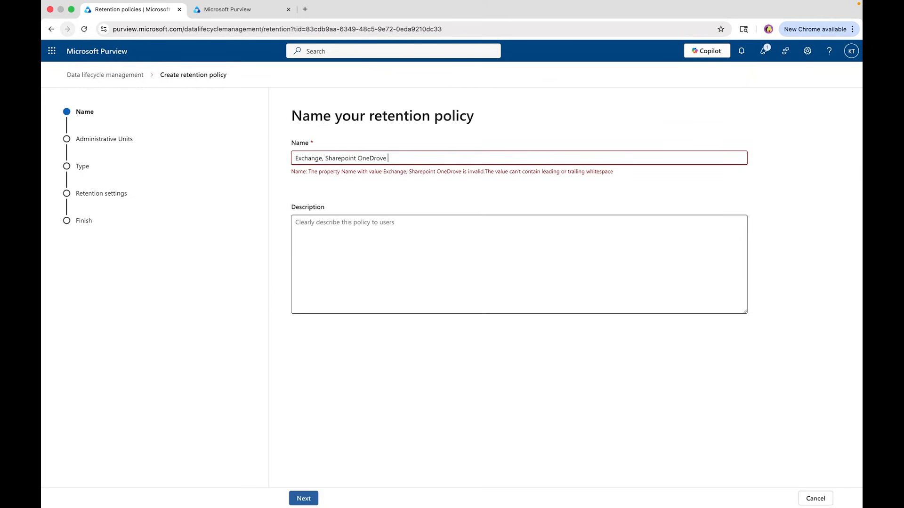
pyautogui.write('Doctors')
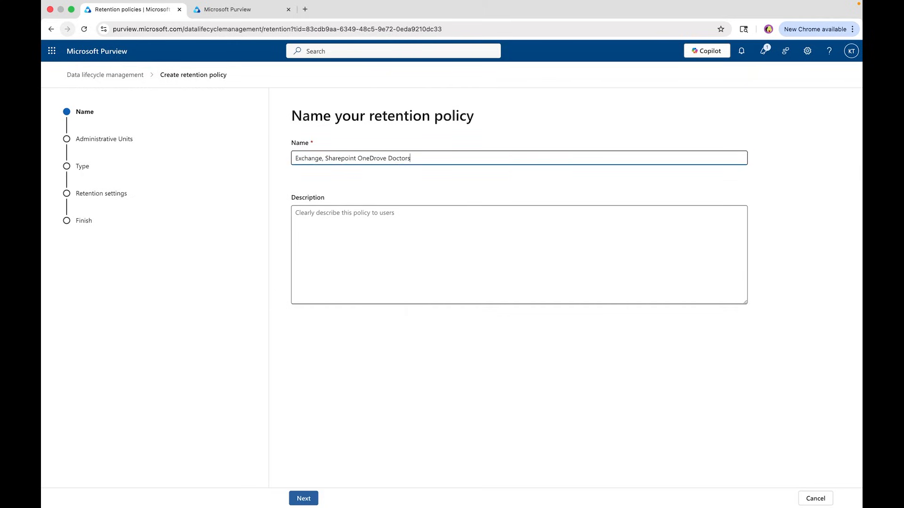
pyautogui.click(382, 158)
pyautogui.press('BackSpace')
pyautogui.write('i')
# Copy the policy name into the description
pyautogui.moveTo(420, 155); pyautogui.dragTo(298, 152)
pyautogui.hotkey('ctrl', 'c')
pyautogui.click(339, 222)
pyautogui.hotkey('ctrl', 'v')
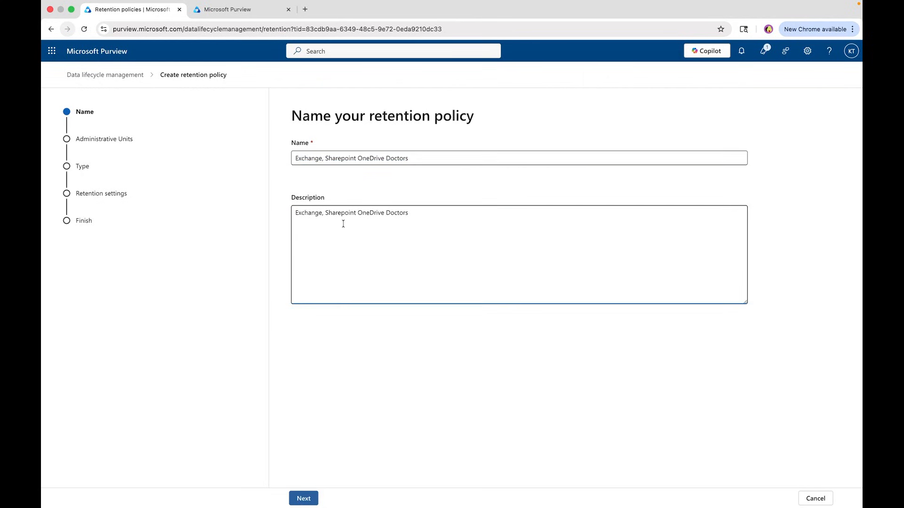
# Put the word Doctors in parentheses in the policy name and continue to the policy scope
pyautogui.click(386, 159)
pyautogui.write('(')
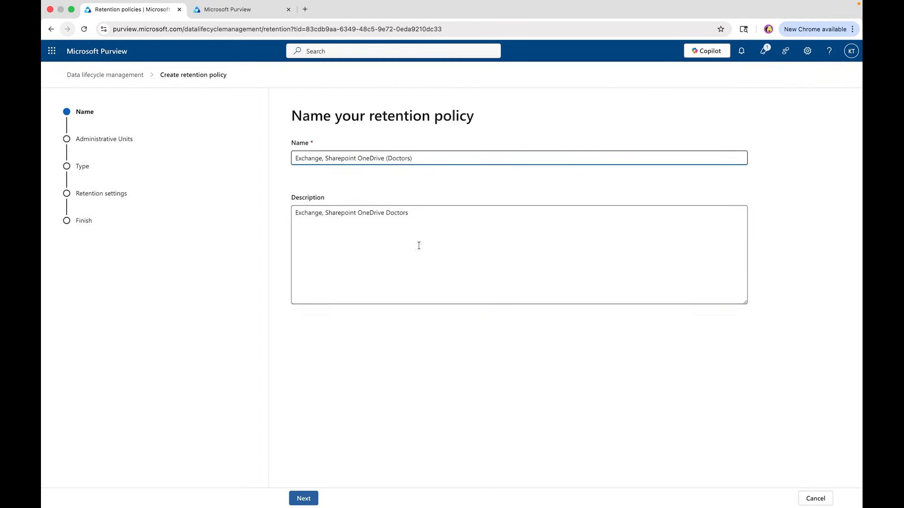
pyautogui.click(304, 498)
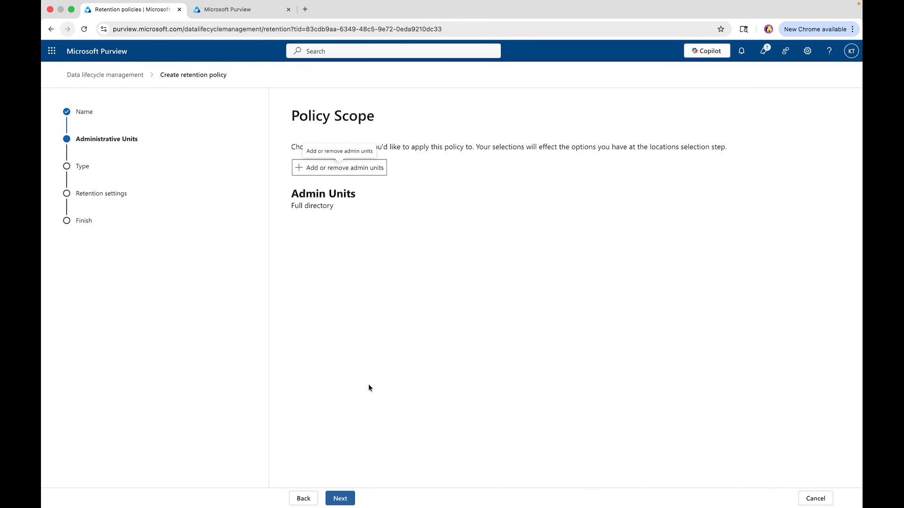
# Keep the full directory as the policy scope and choose the Static retention policy type
pyautogui.click(343, 498)
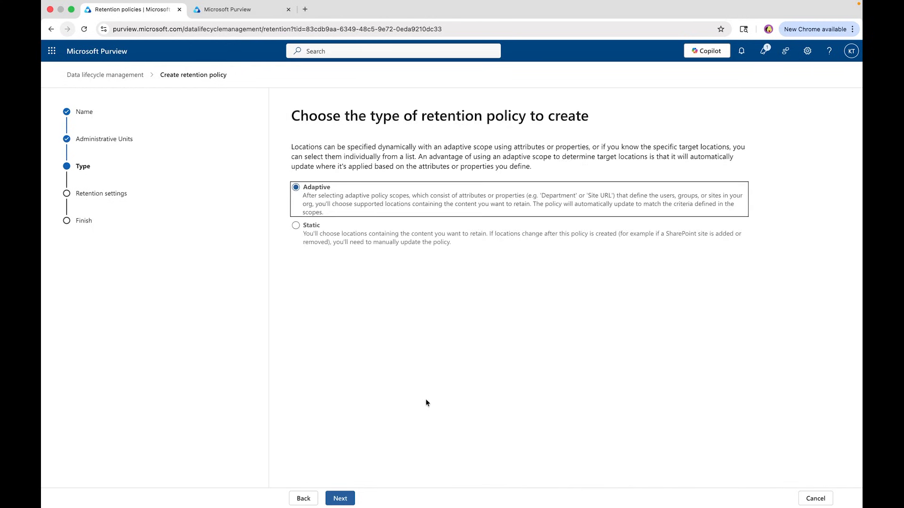
pyautogui.click(309, 229)
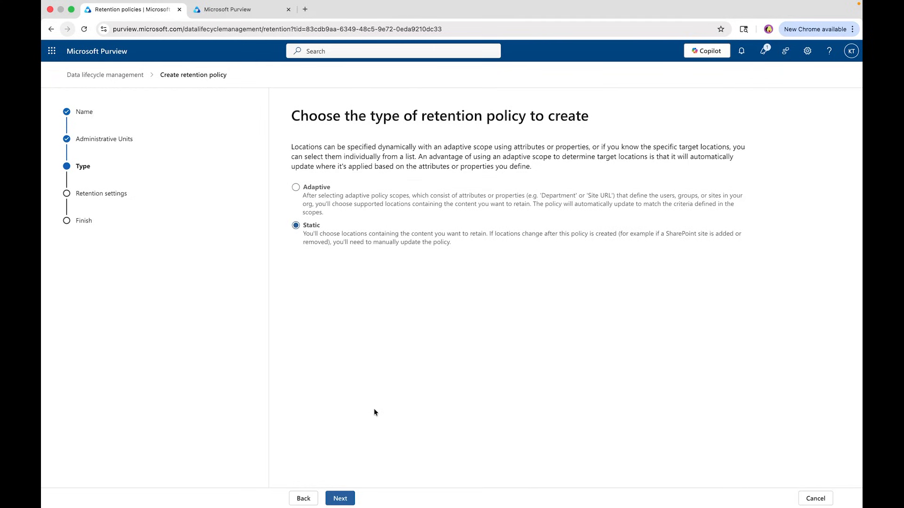
pyautogui.click(341, 498)
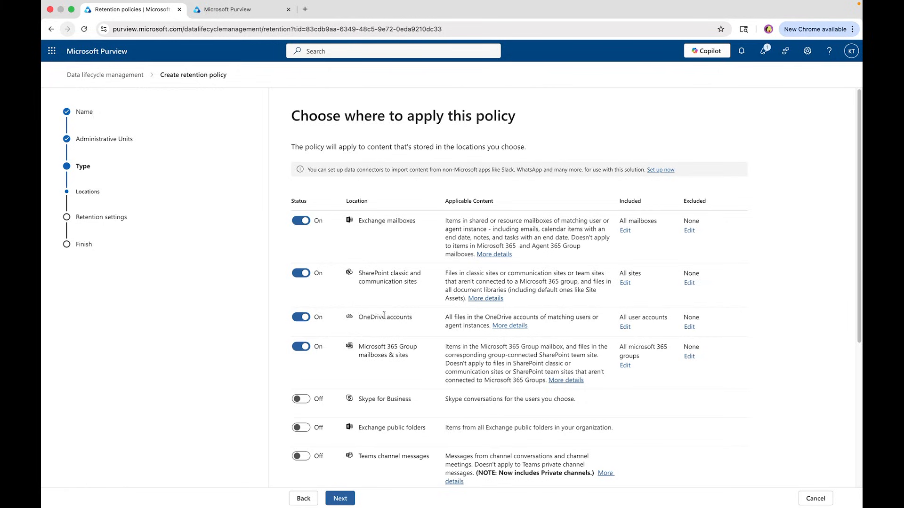
# Turn off the Microsoft 365 Group mailboxes & sites location and review the remaining locations in the list
pyautogui.click(304, 350)
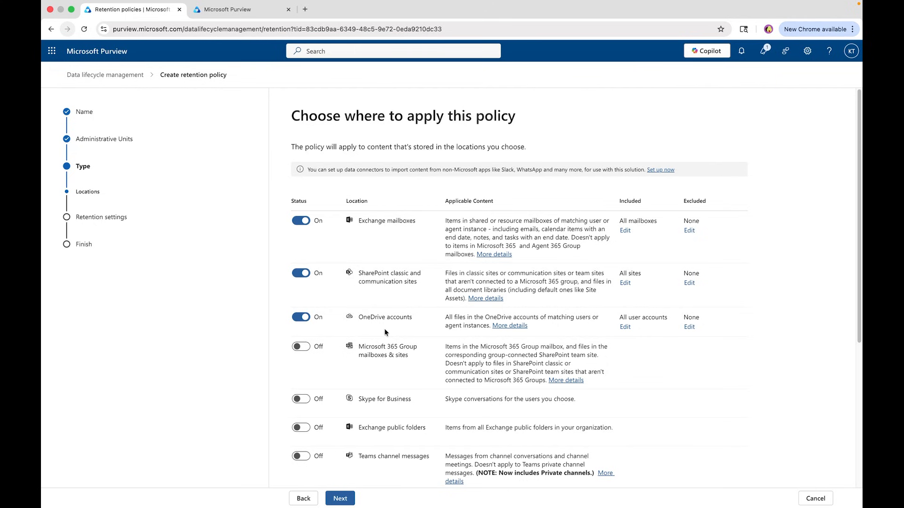
pyautogui.scroll(-5, 385, 332)
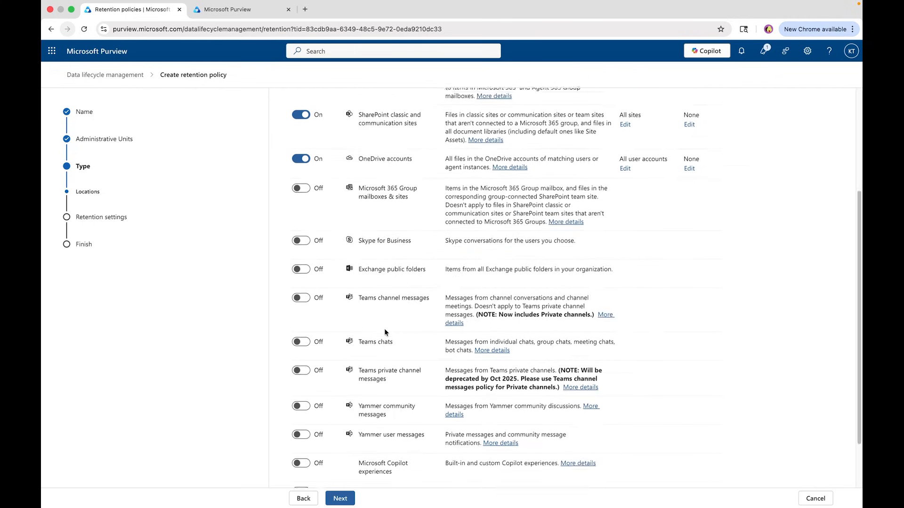
pyautogui.scroll(-2, 385, 328)
pyautogui.scroll(6, 384, 329)
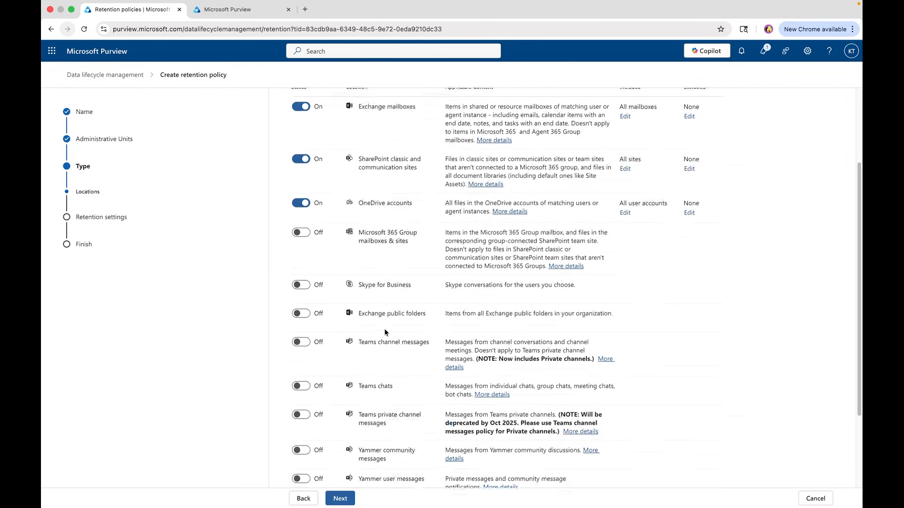
pyautogui.scroll(-5, 375, 309)
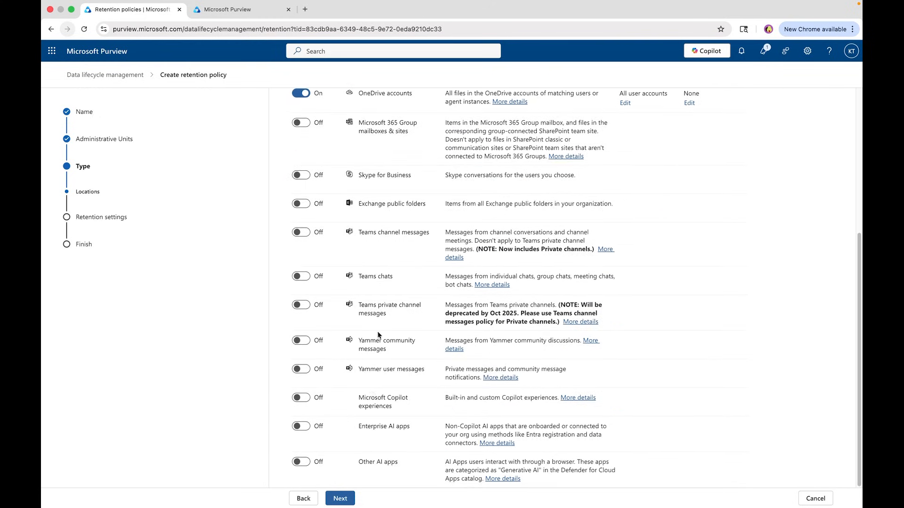
# Try enabling the Microsoft Copilot experiences, Other AI apps and Enterprise AI apps locations in turn
pyautogui.click(302, 399)
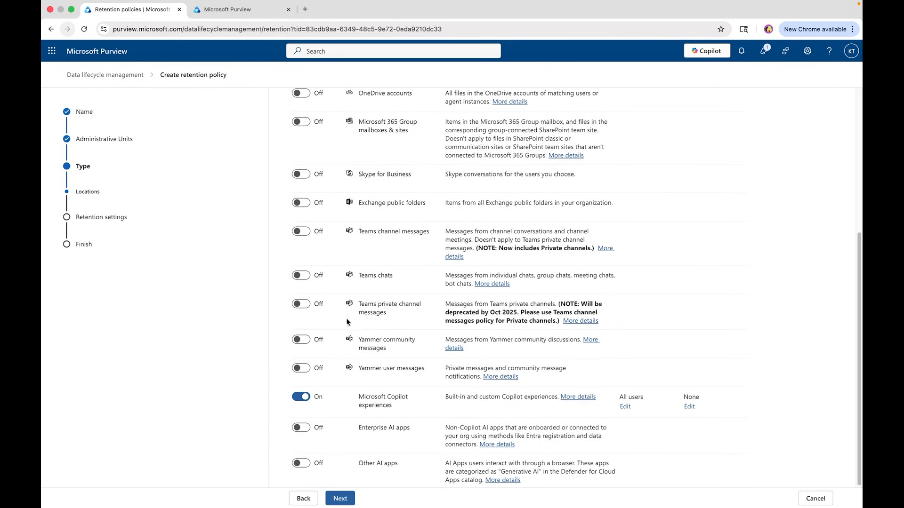
pyautogui.scroll(3, 349, 313)
pyautogui.scroll(-3, 350, 308)
pyautogui.scroll(5, 350, 308)
pyautogui.scroll(-5, 349, 308)
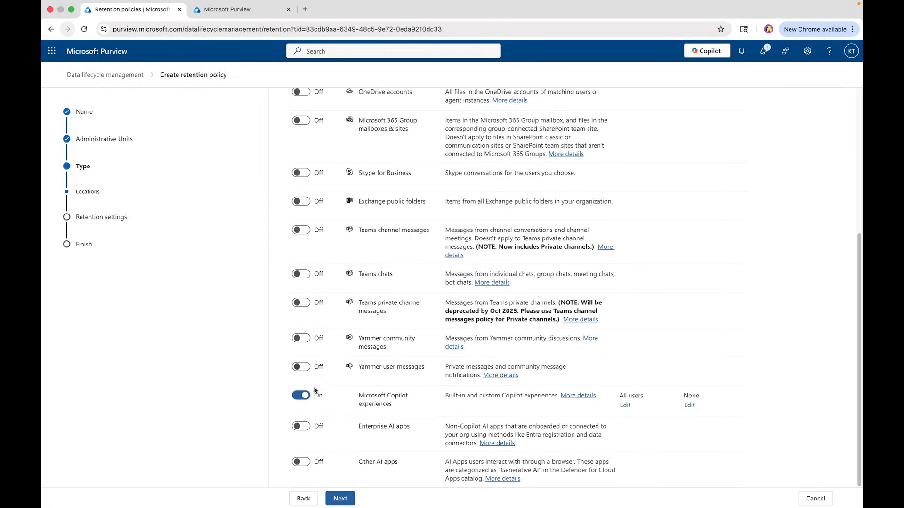
pyautogui.click(302, 464)
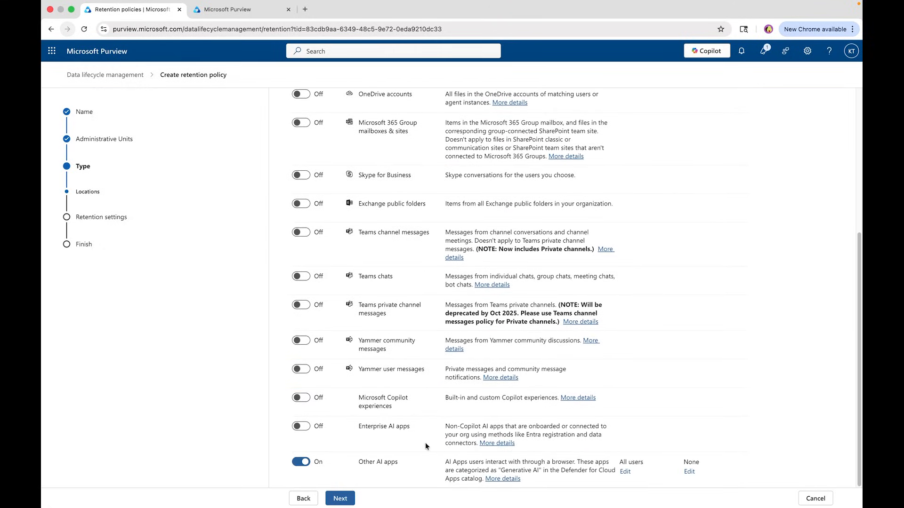
pyautogui.click(304, 427)
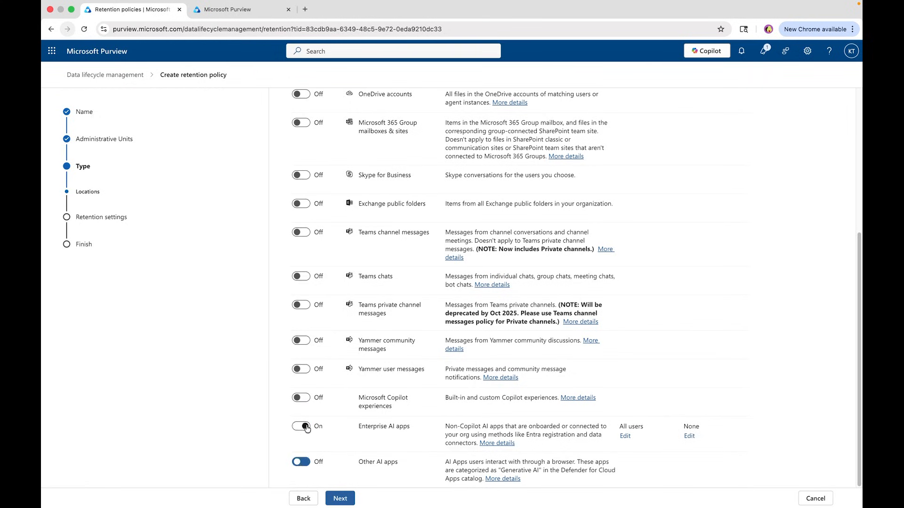
pyautogui.click(306, 397)
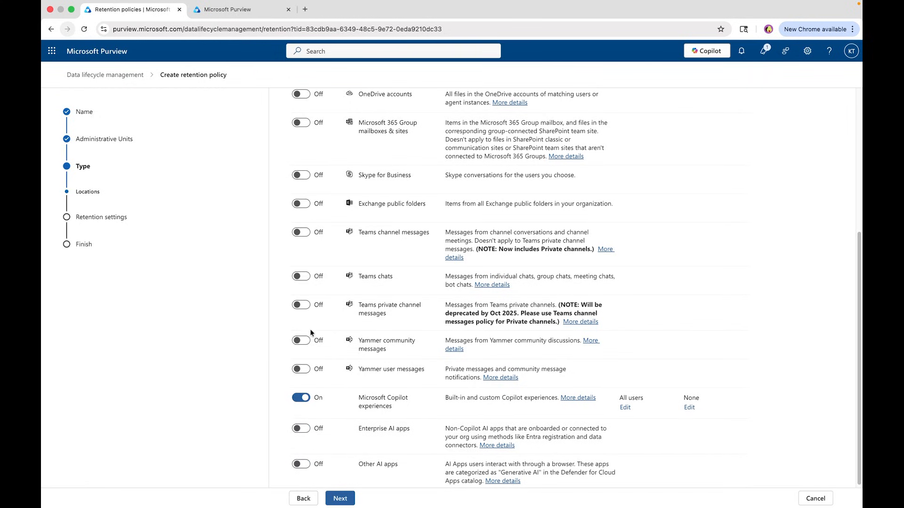
# Try combining the Microsoft 365 Group mailboxes & sites and OneDrive accounts locations with Other AI apps
pyautogui.click(306, 123)
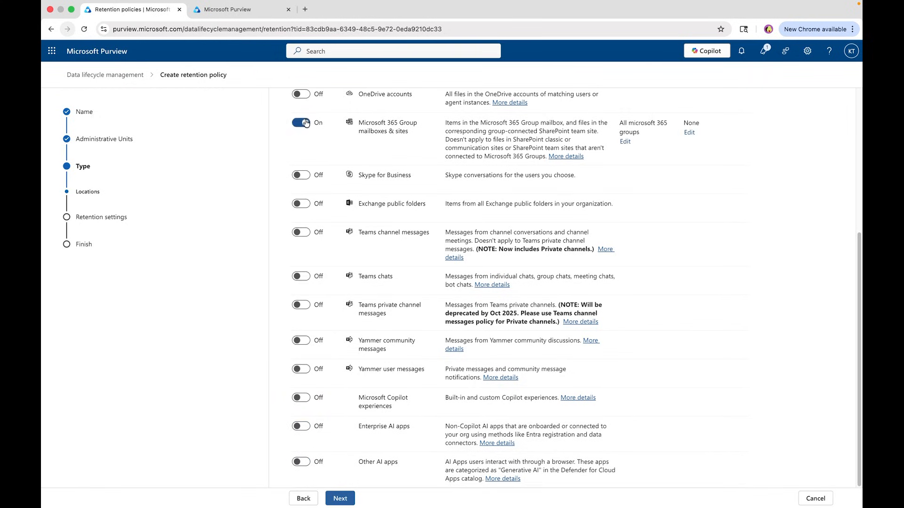
pyautogui.click(306, 97)
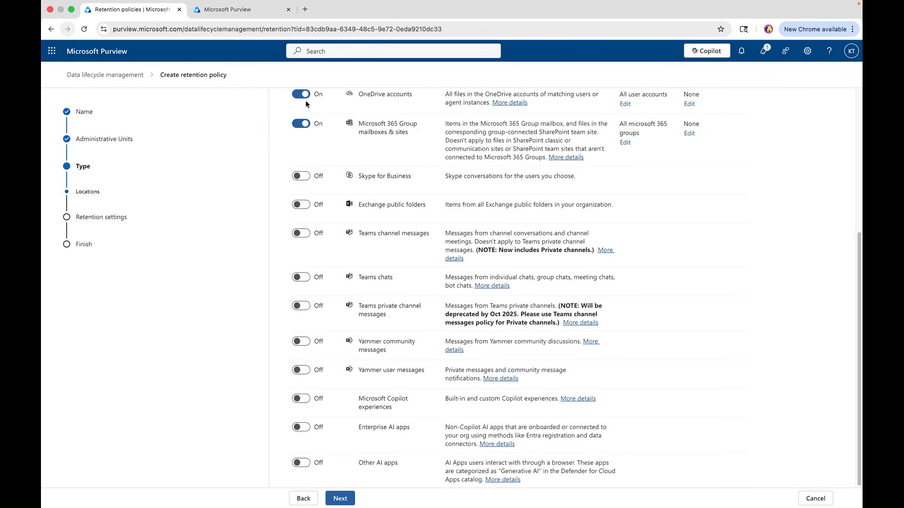
pyautogui.click(304, 466)
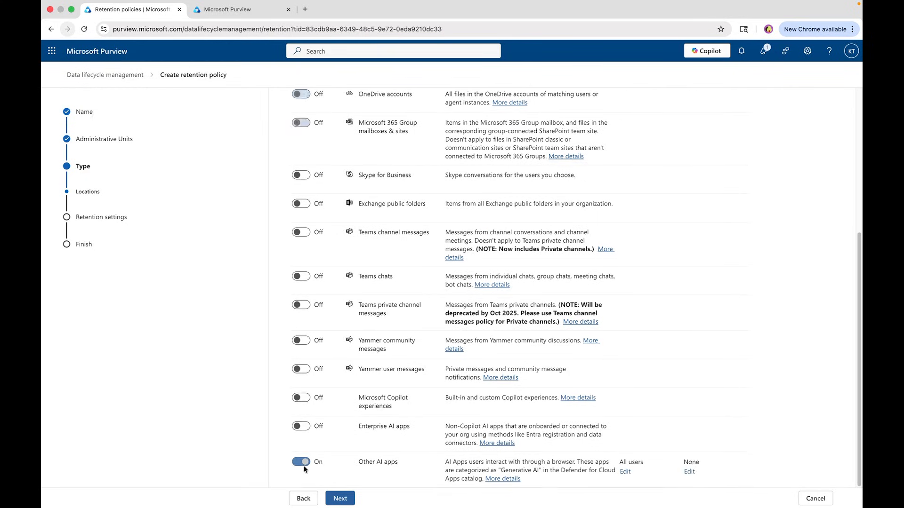
# Turn on the Exchange mailboxes, SharePoint classic and communication sites, and OneDrive accounts locations
pyautogui.scroll(5, 306, 344)
pyautogui.click(304, 222)
pyautogui.click(303, 273)
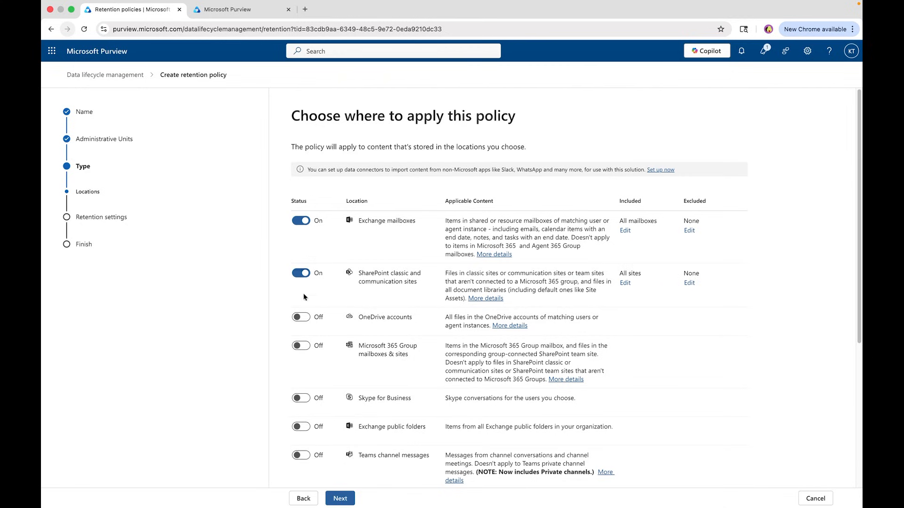
pyautogui.click(303, 318)
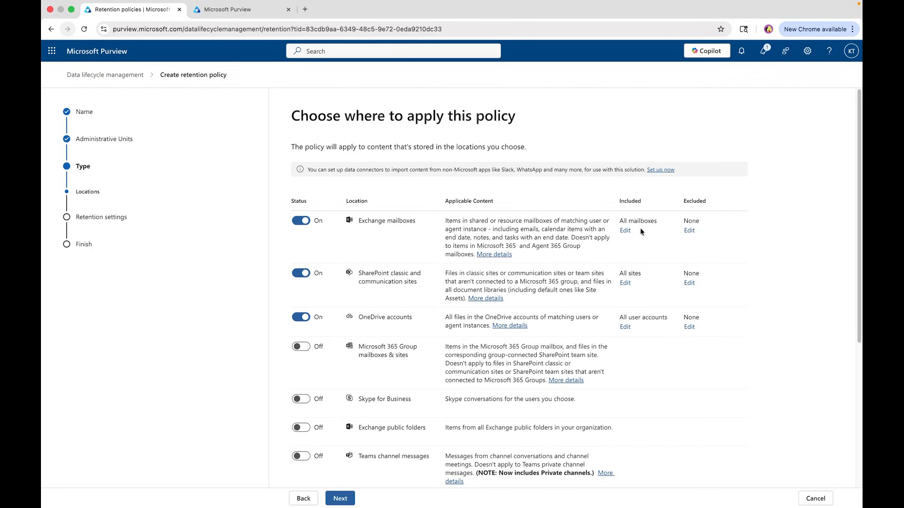
# Limit the included Exchange mailboxes to the three doctor accounts, found by searching for "doctor"
pyautogui.click(625, 230)
pyautogui.click(668, 130)
pyautogui.write('doctor')
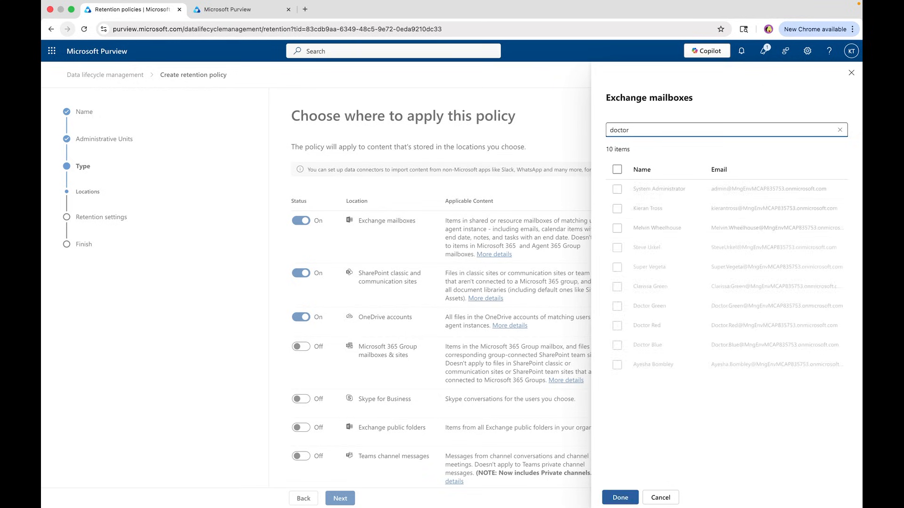
pyautogui.click(617, 189)
pyautogui.click(617, 208)
pyautogui.click(617, 228)
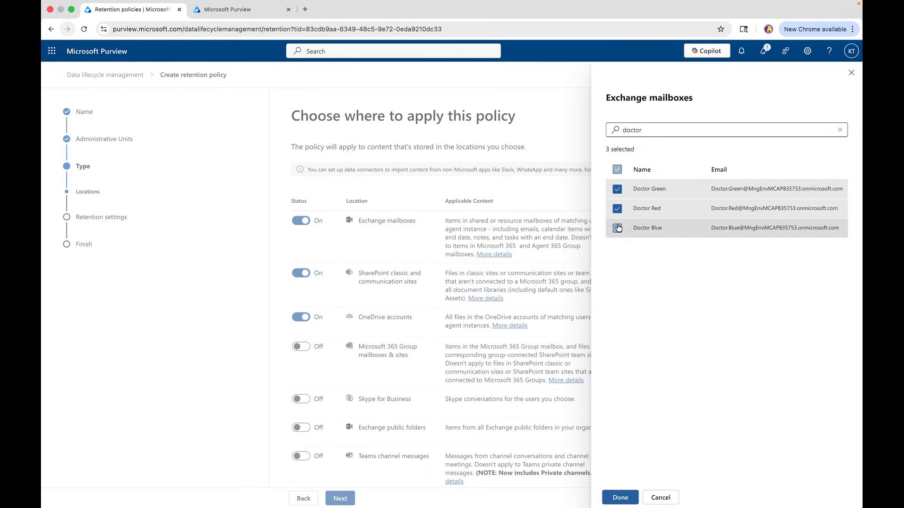
pyautogui.click(620, 497)
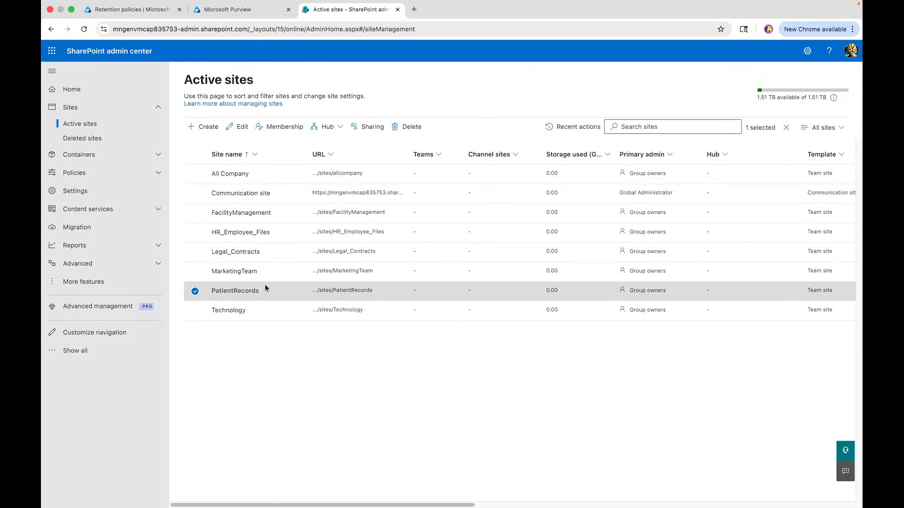
# Copy the PatientRecords site's link address from the SharePoint admin center and return to the retention policy in Microsoft Purview
pyautogui.rightClick(351, 291)
pyautogui.click(394, 367)
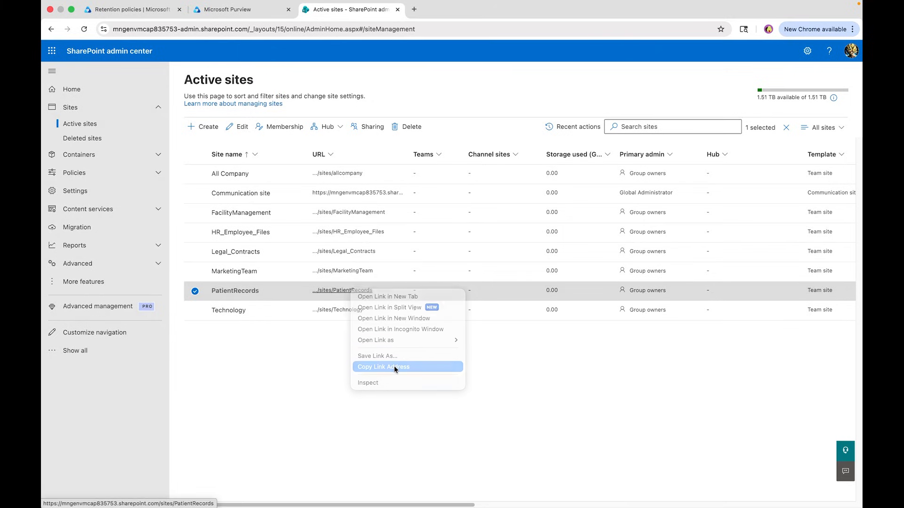
pyautogui.click(128, 9)
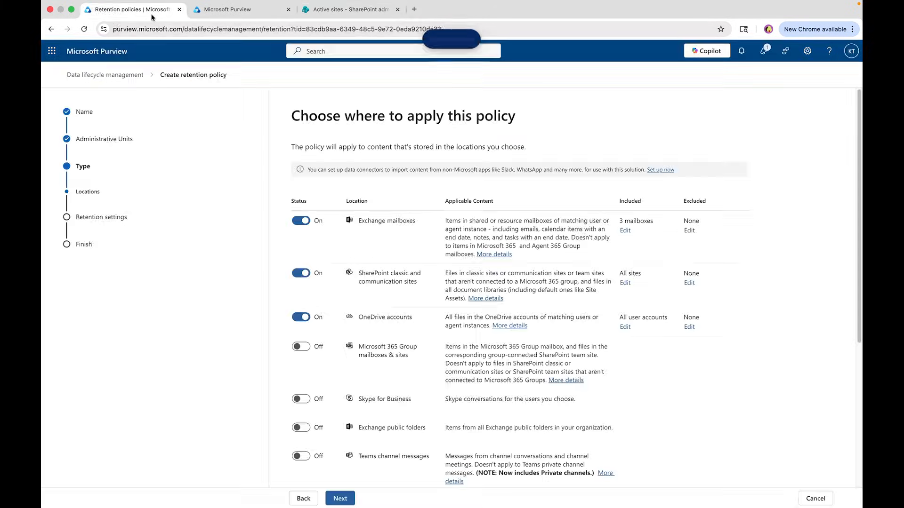
# Limit the included SharePoint sites to the PatientRecords site using its copied URL
pyautogui.click(625, 283)
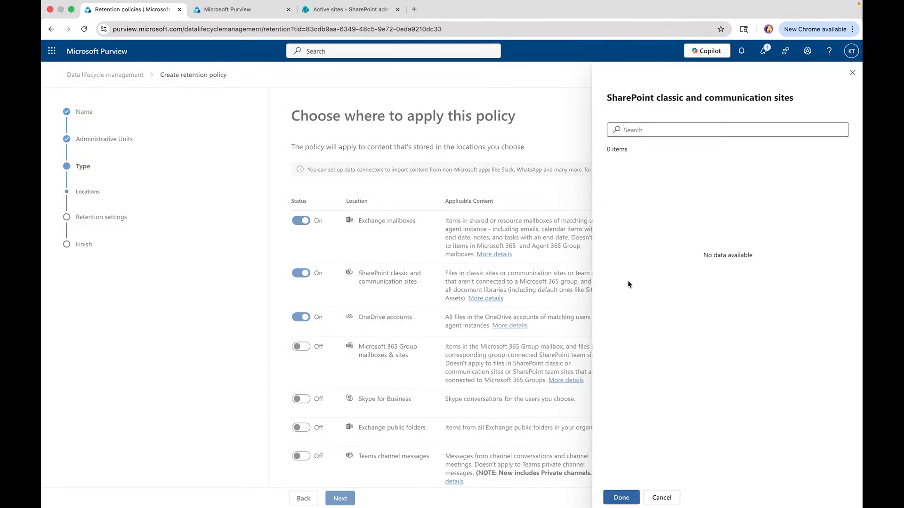
pyautogui.click(639, 130)
pyautogui.press('super+v')
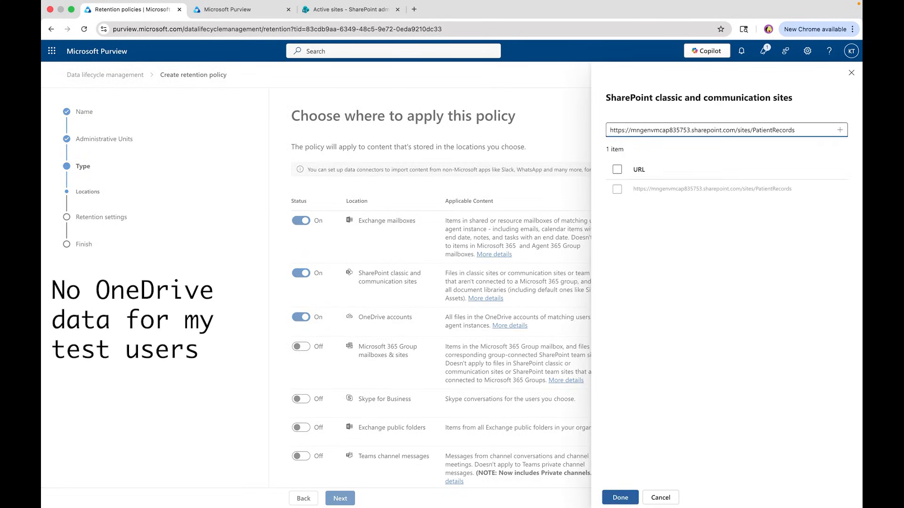
pyautogui.click(617, 189)
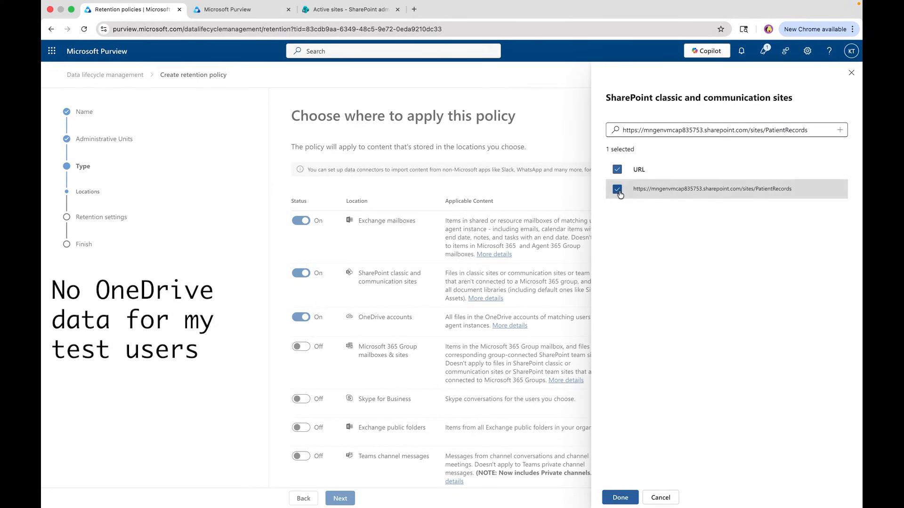
pyautogui.click(621, 498)
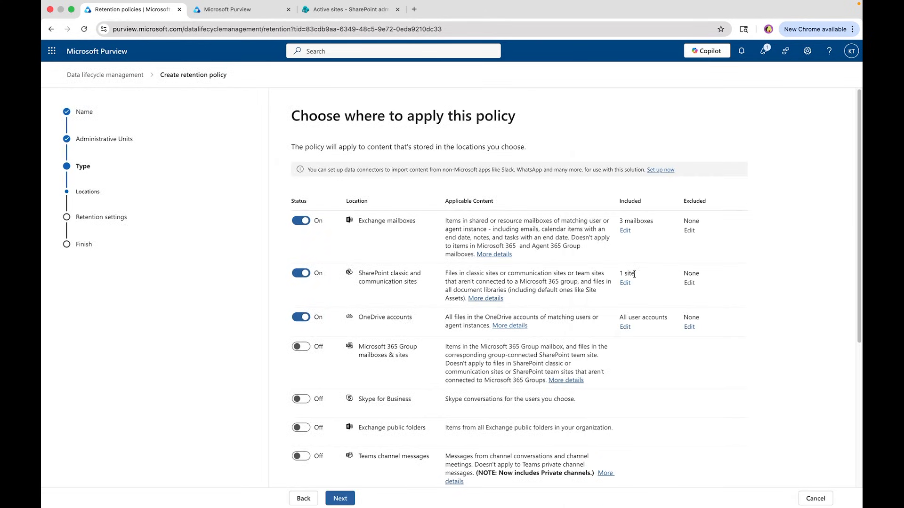
# Open the included OneDrive accounts of the policy for editing
pyautogui.click(625, 327)
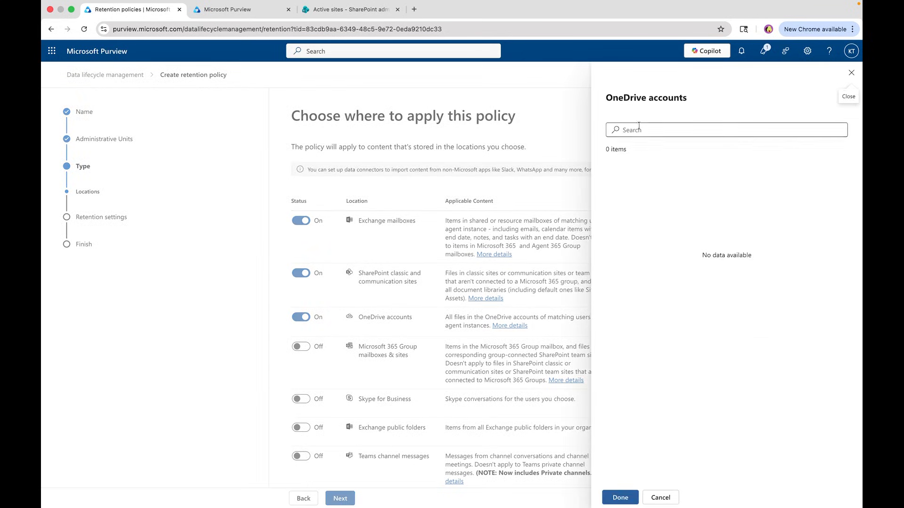